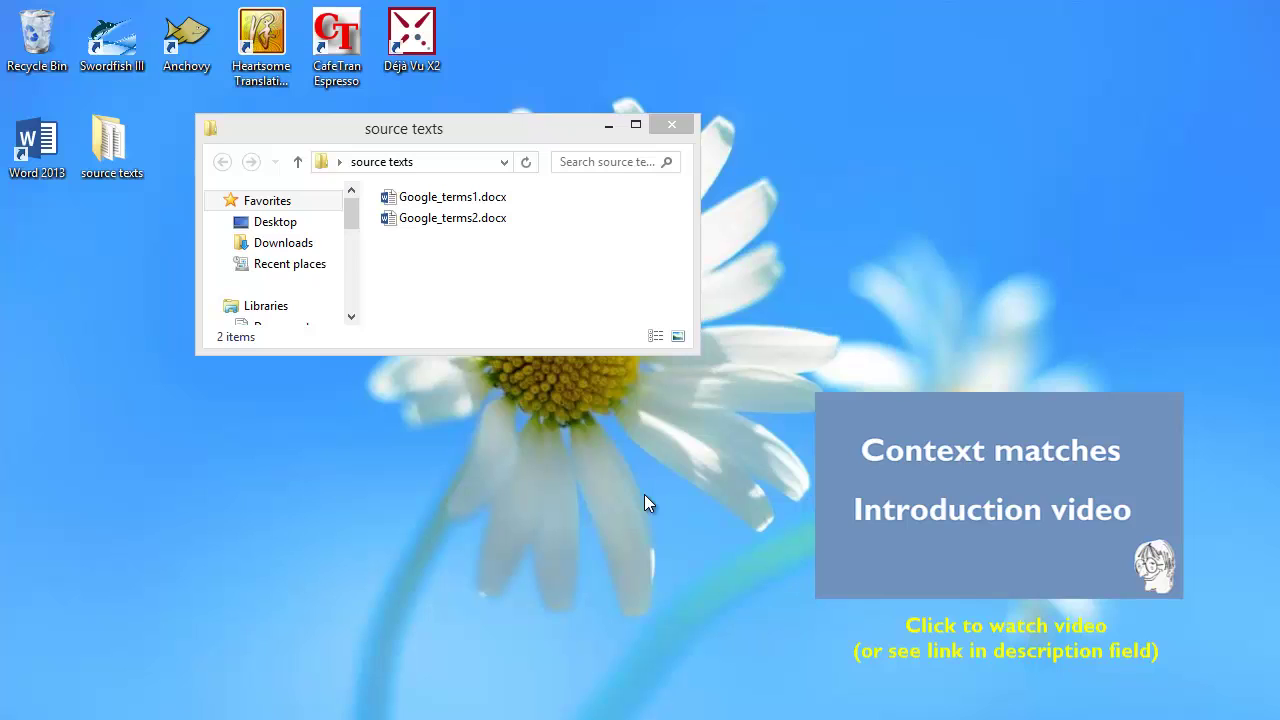
- Launch CafeTran and start a document project named 'Google en-fr' with a new segment memory
double_click(342, 43)
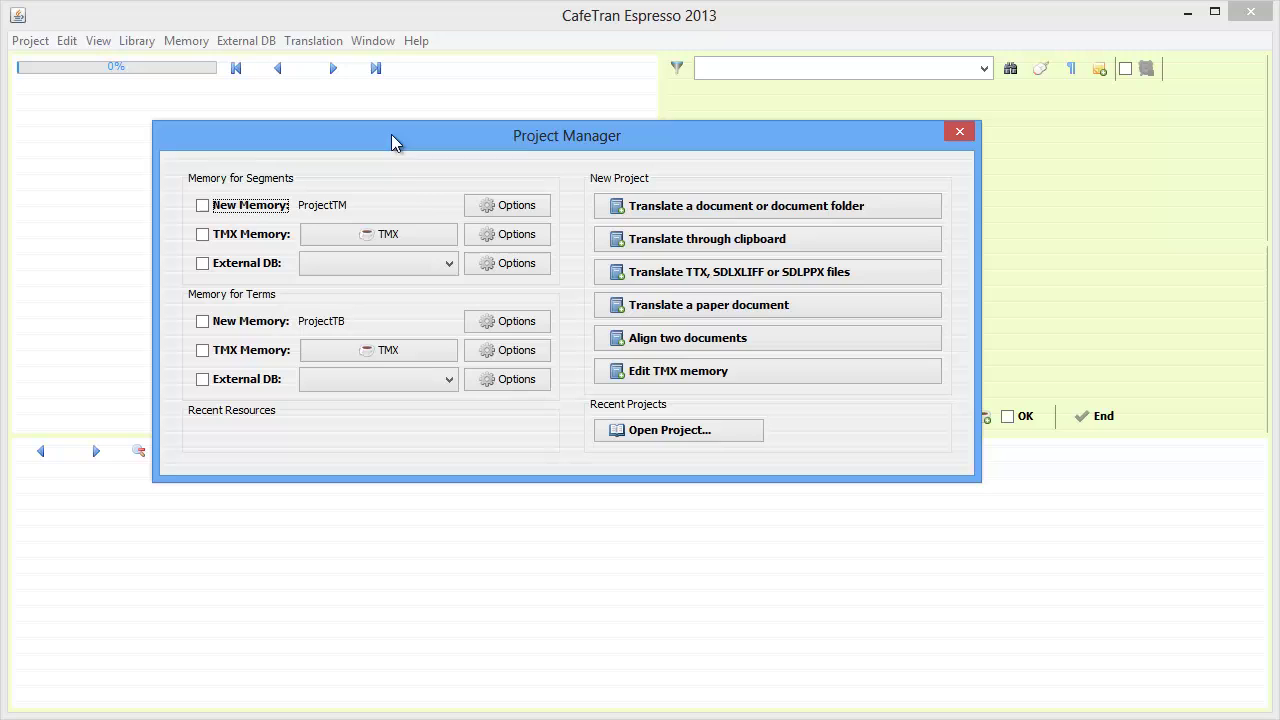
click(203, 206)
click(676, 207)
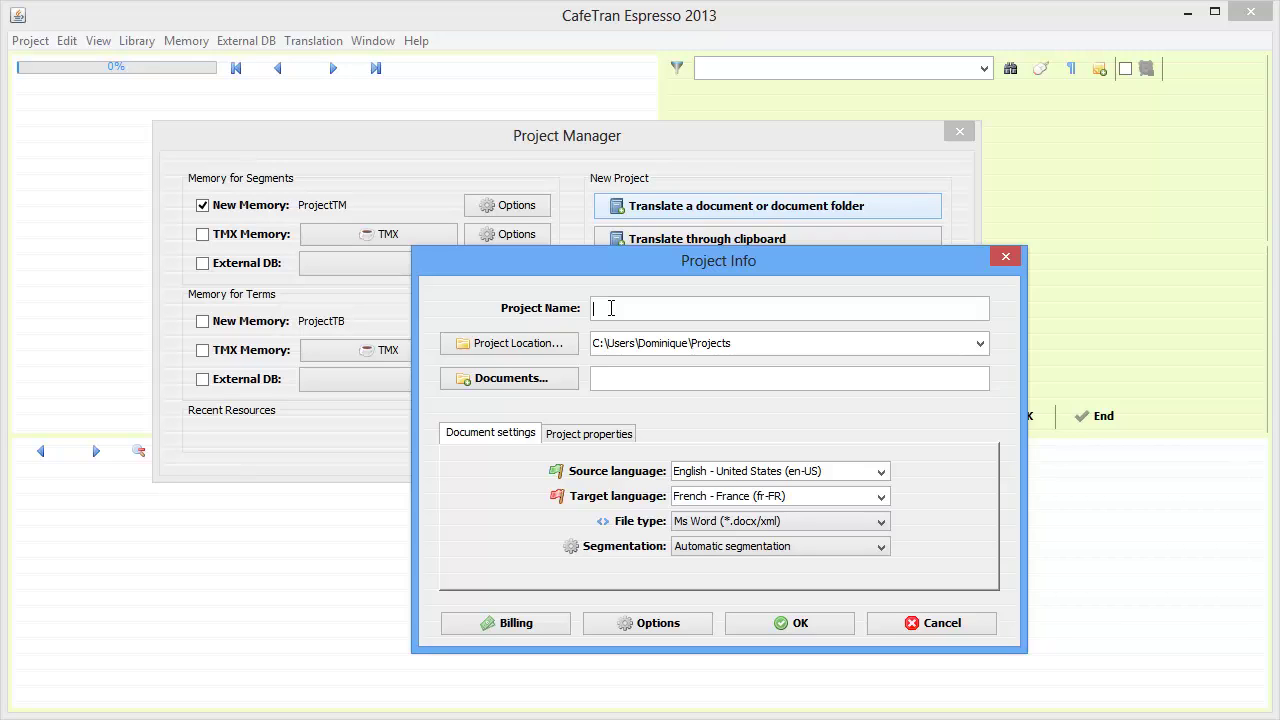
text(Google en-fr)
- Set Google_terms1.docx from the source texts folder as the source document and open the project
click(540, 388)
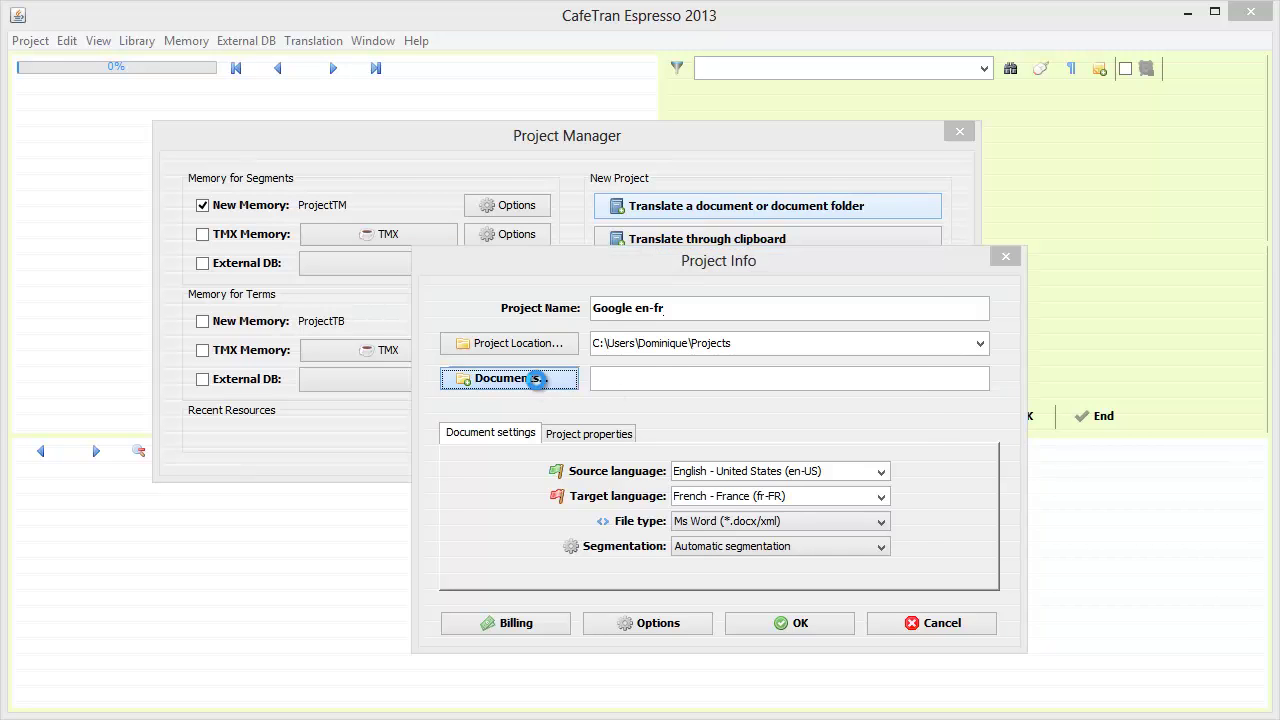
click(405, 318)
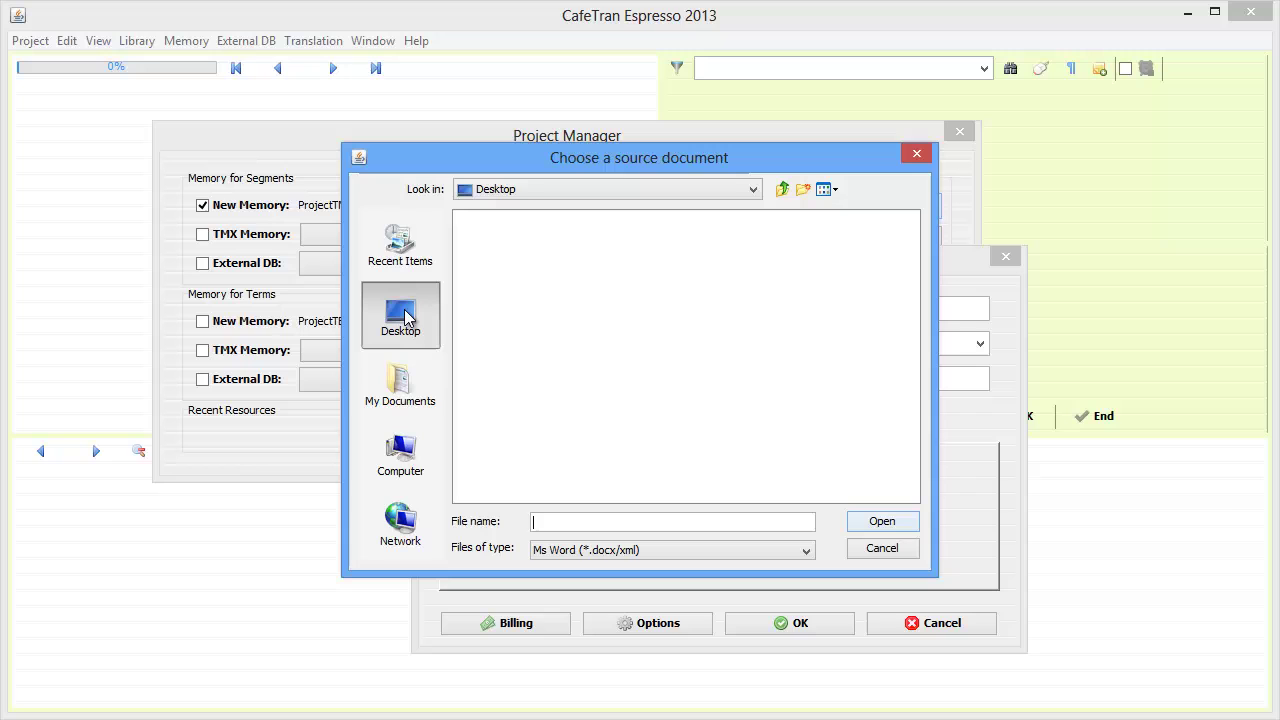
double_click(490, 364)
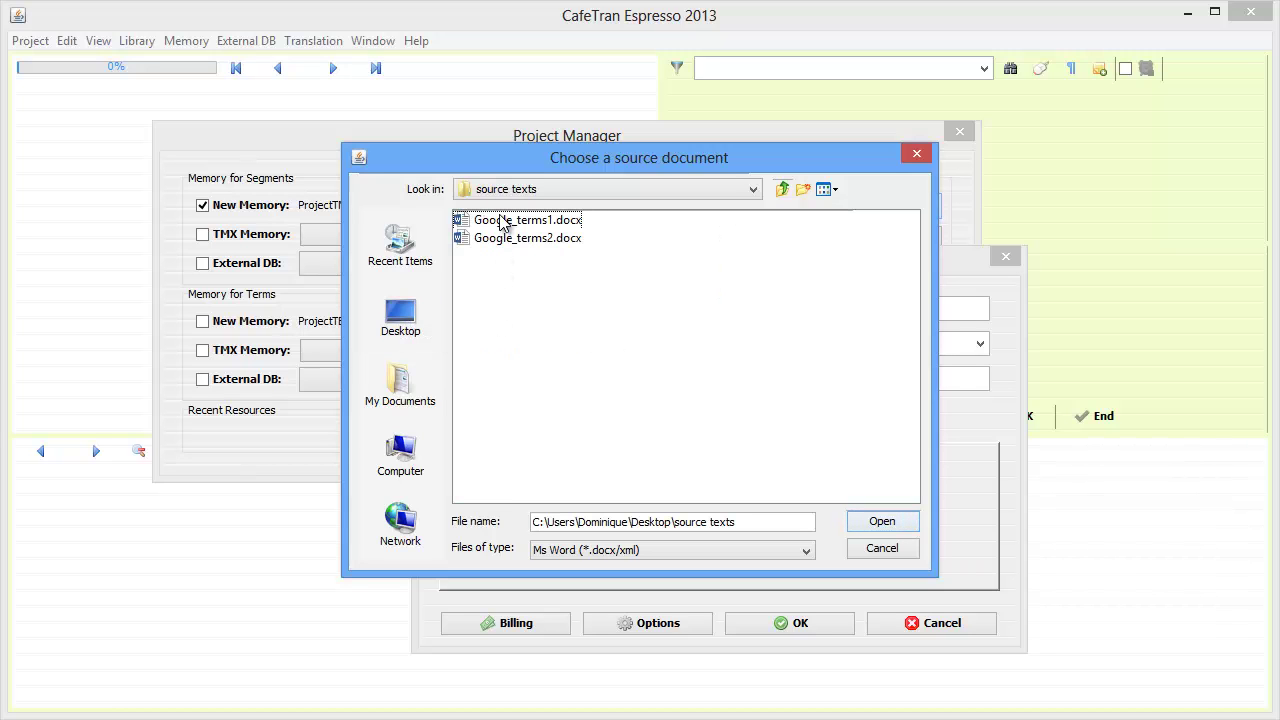
click(500, 222)
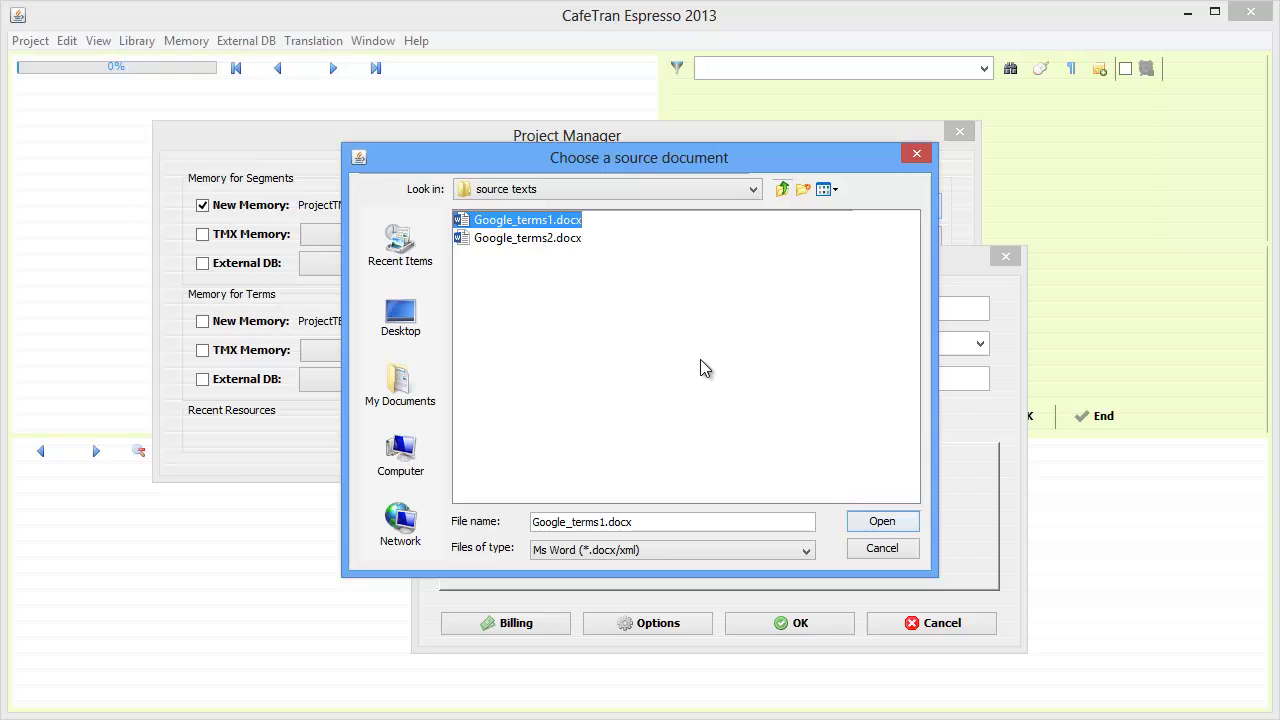
click(880, 523)
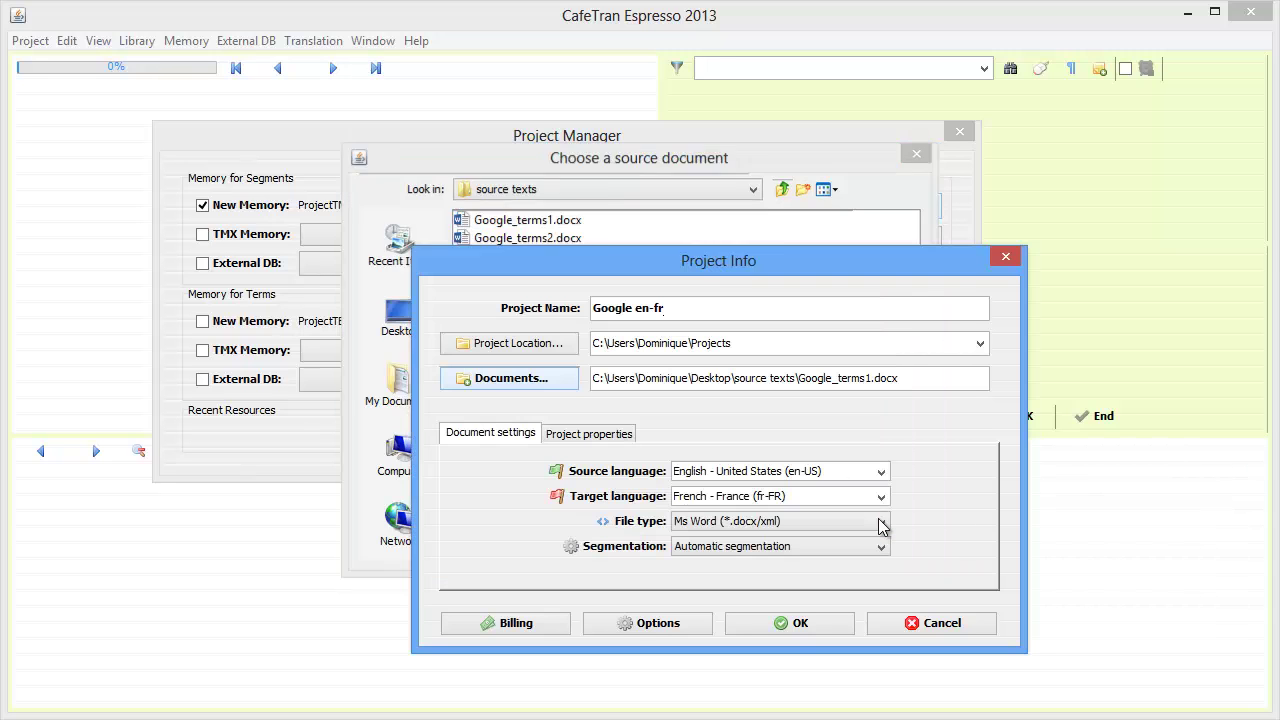
click(783, 625)
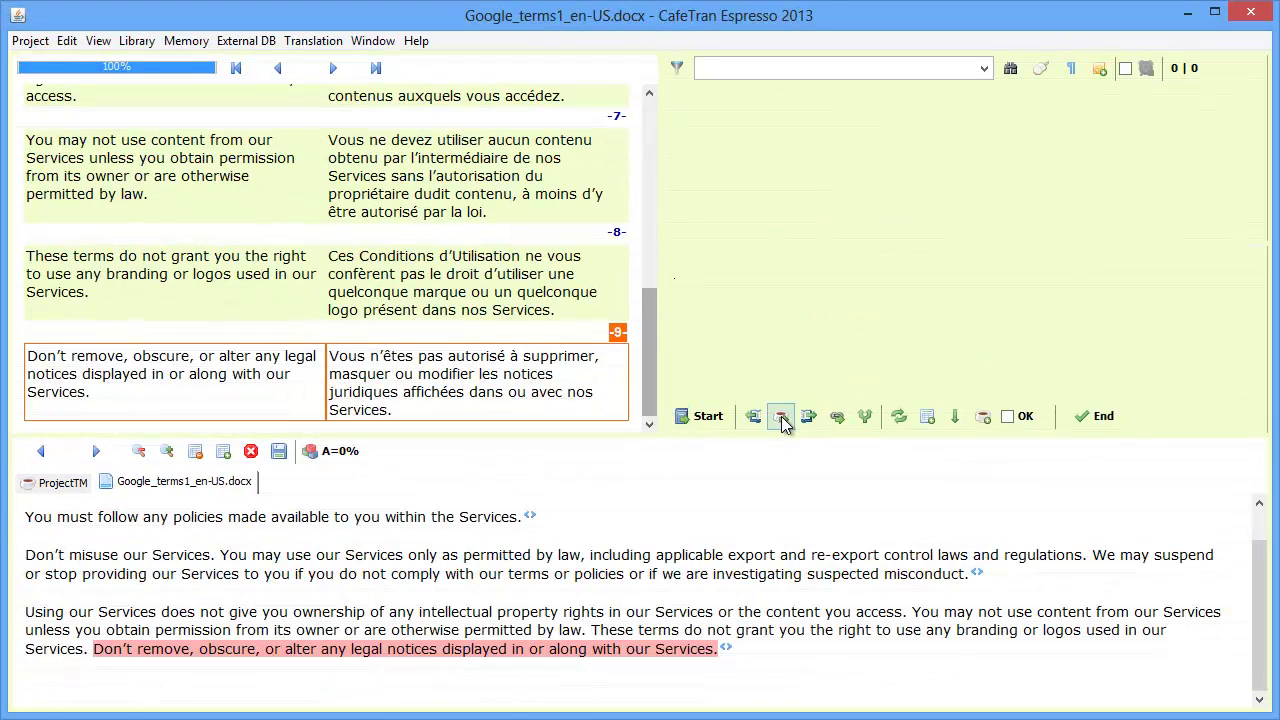
- Add the last translated segment of Google_terms1 to the ProjectTM memory
click(781, 418)
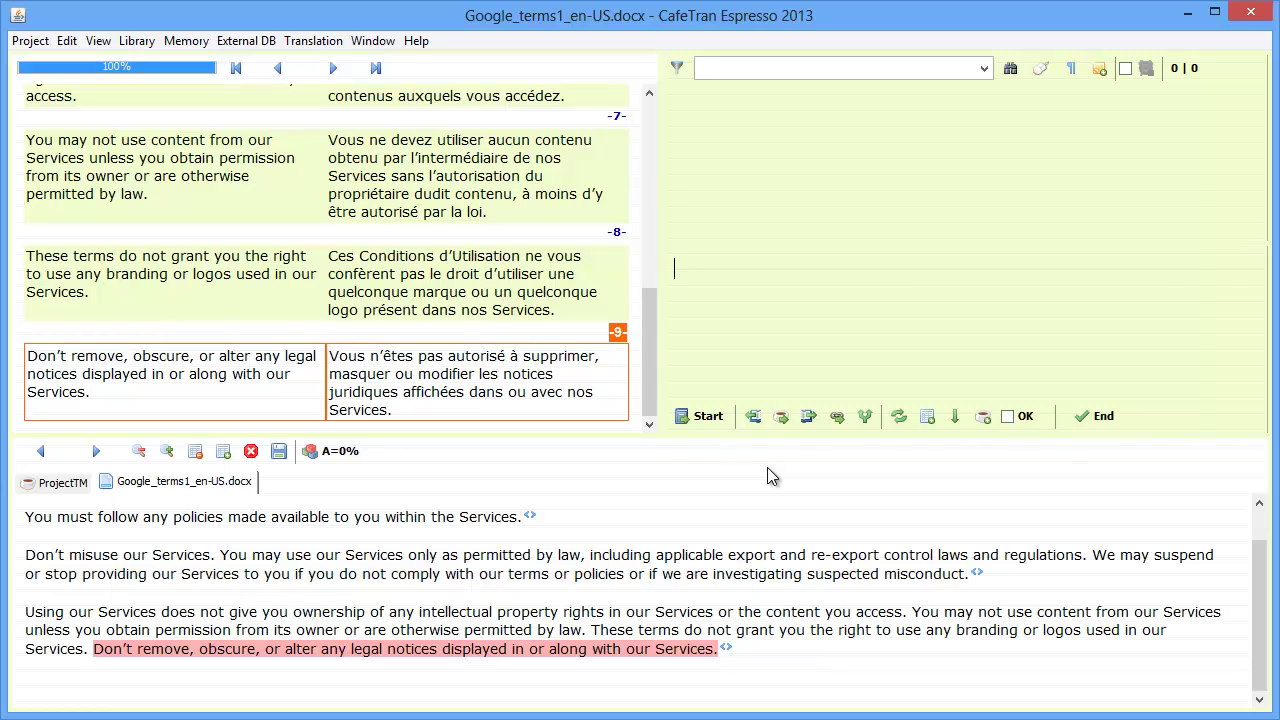
- Stop the current translation and begin adding a new document to the Google en-fr project
click(28, 45)
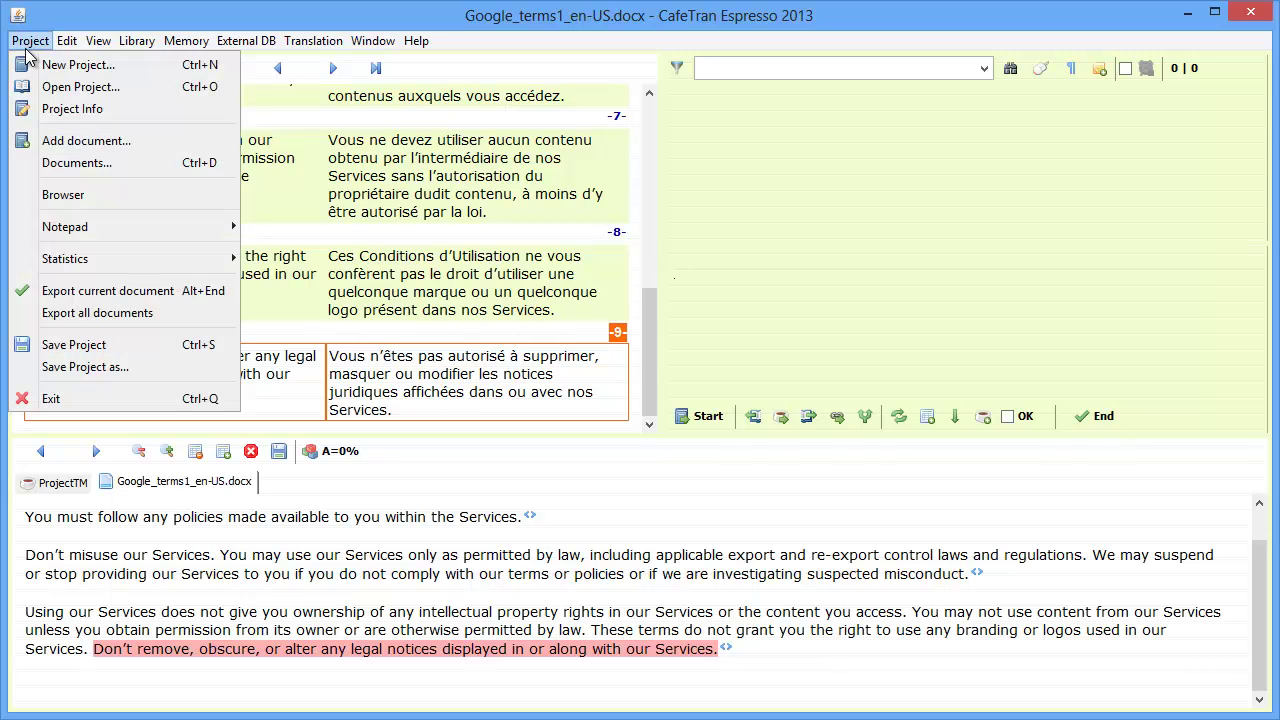
click(67, 141)
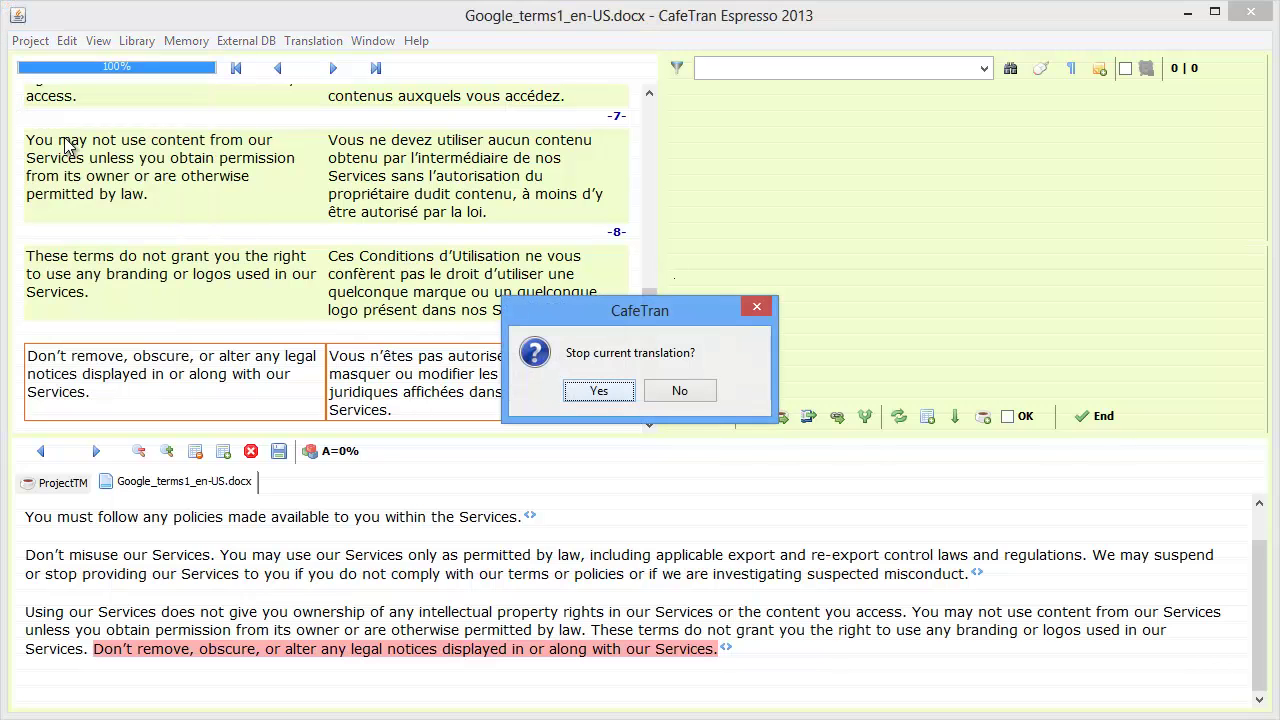
click(603, 390)
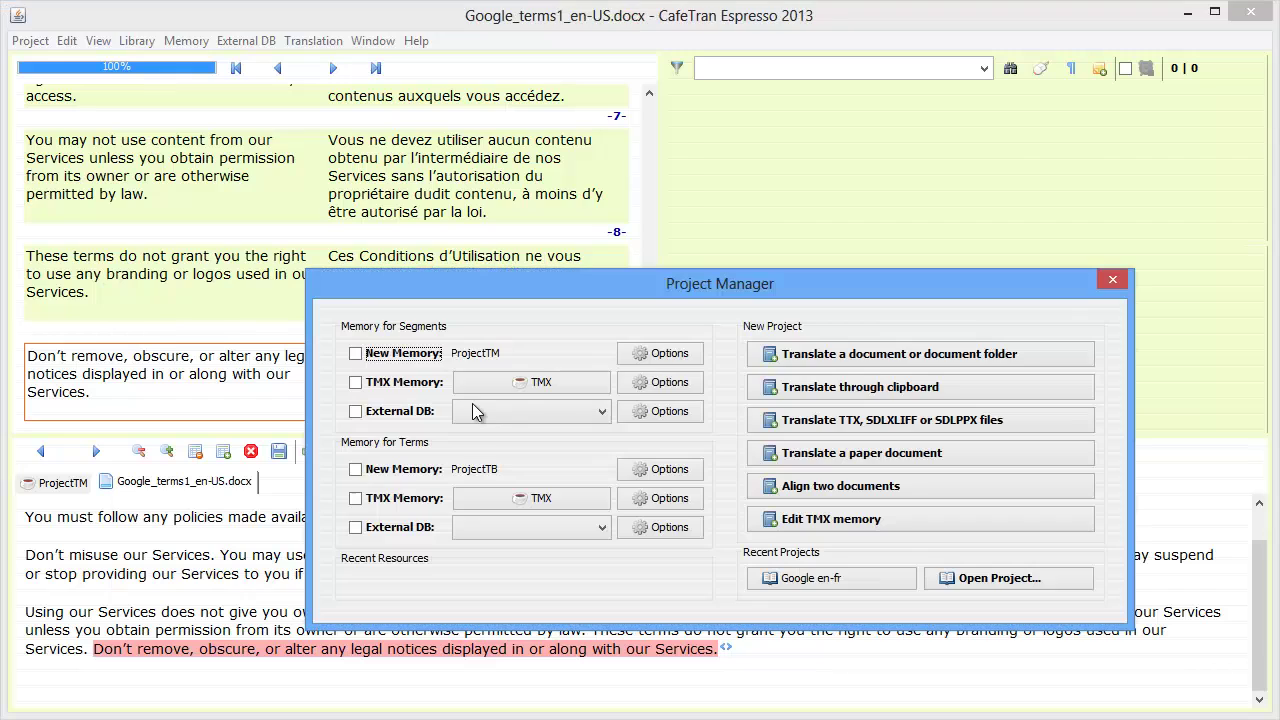
click(822, 358)
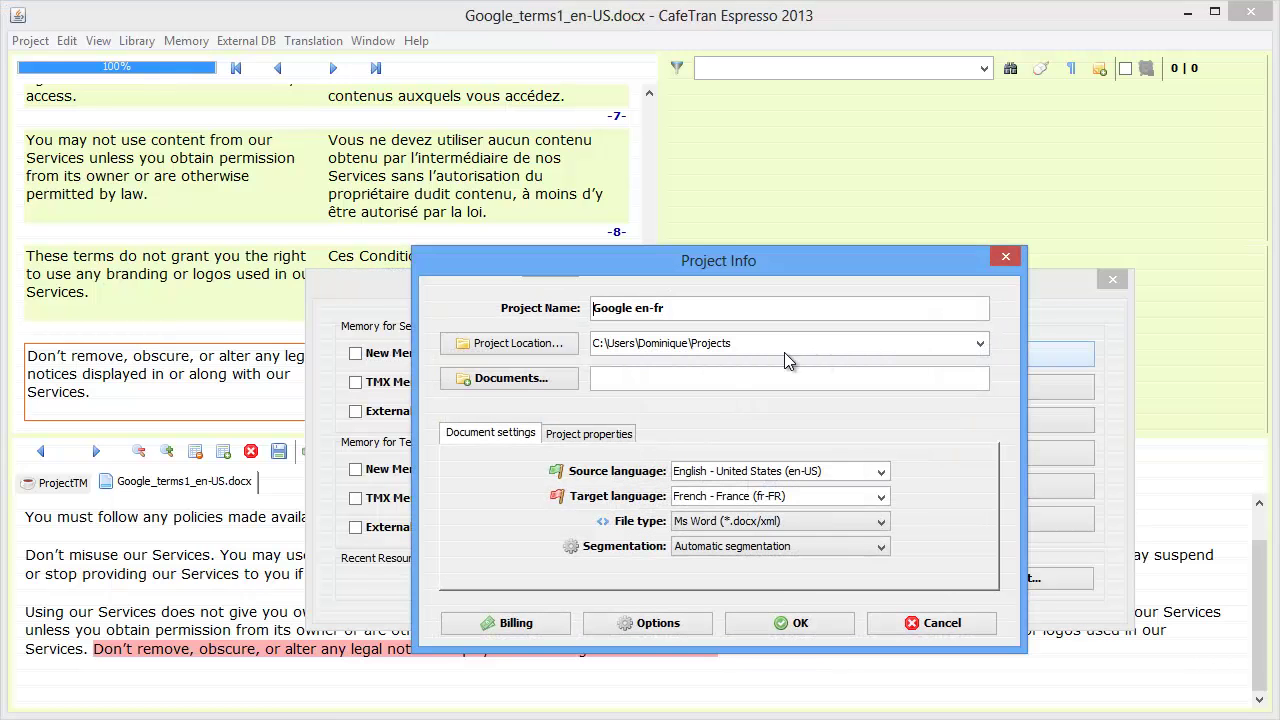
- Pick Google_terms2.docx from the source texts folder and open it as the second document
click(507, 384)
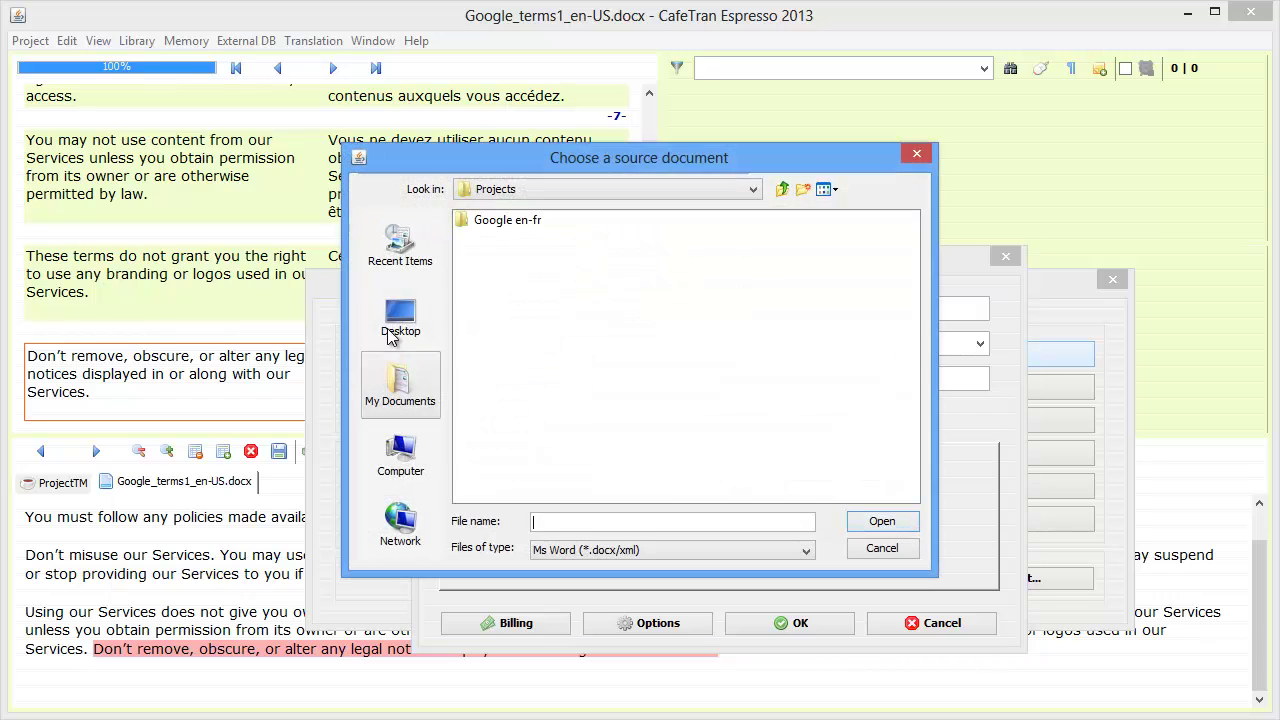
click(393, 333)
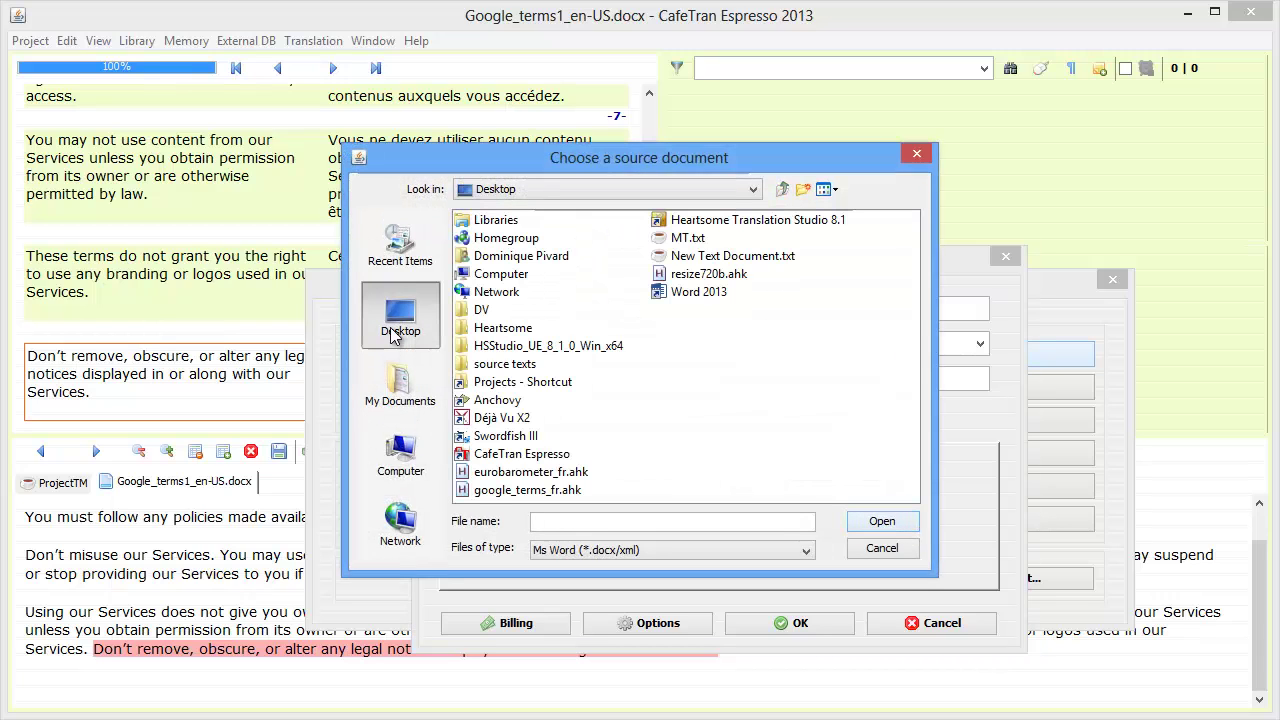
double_click(502, 364)
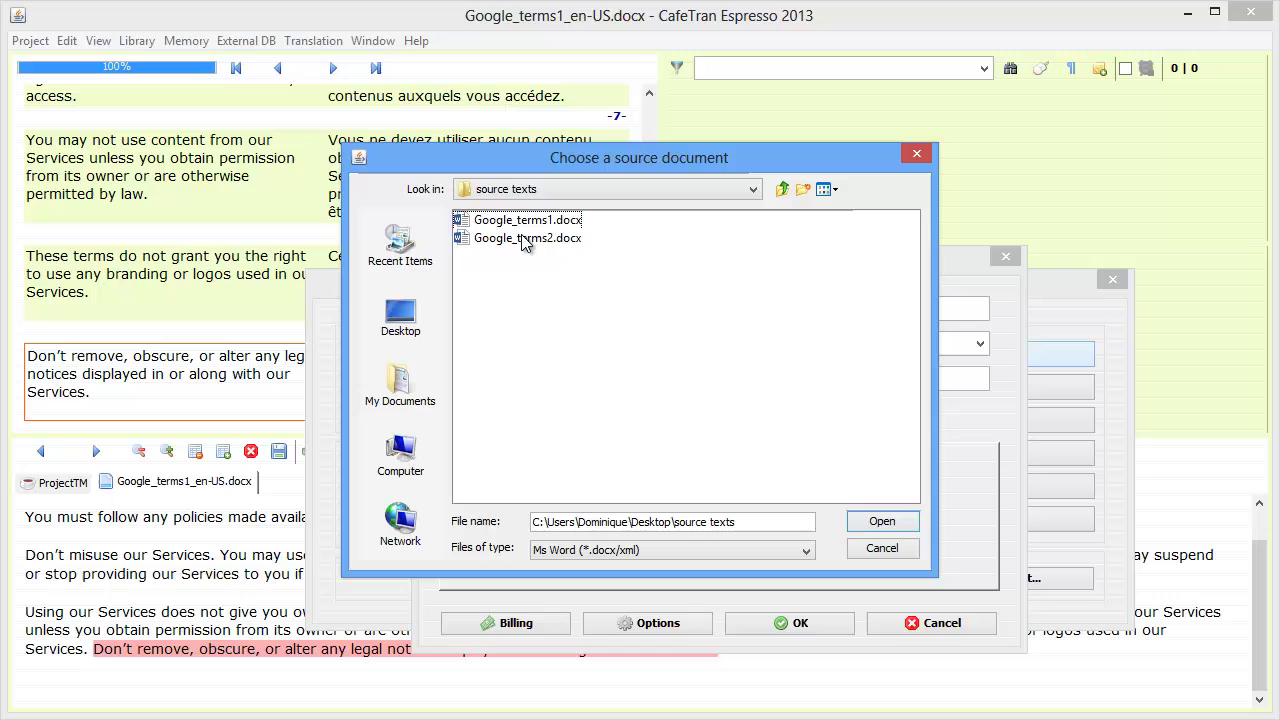
click(565, 240)
click(881, 523)
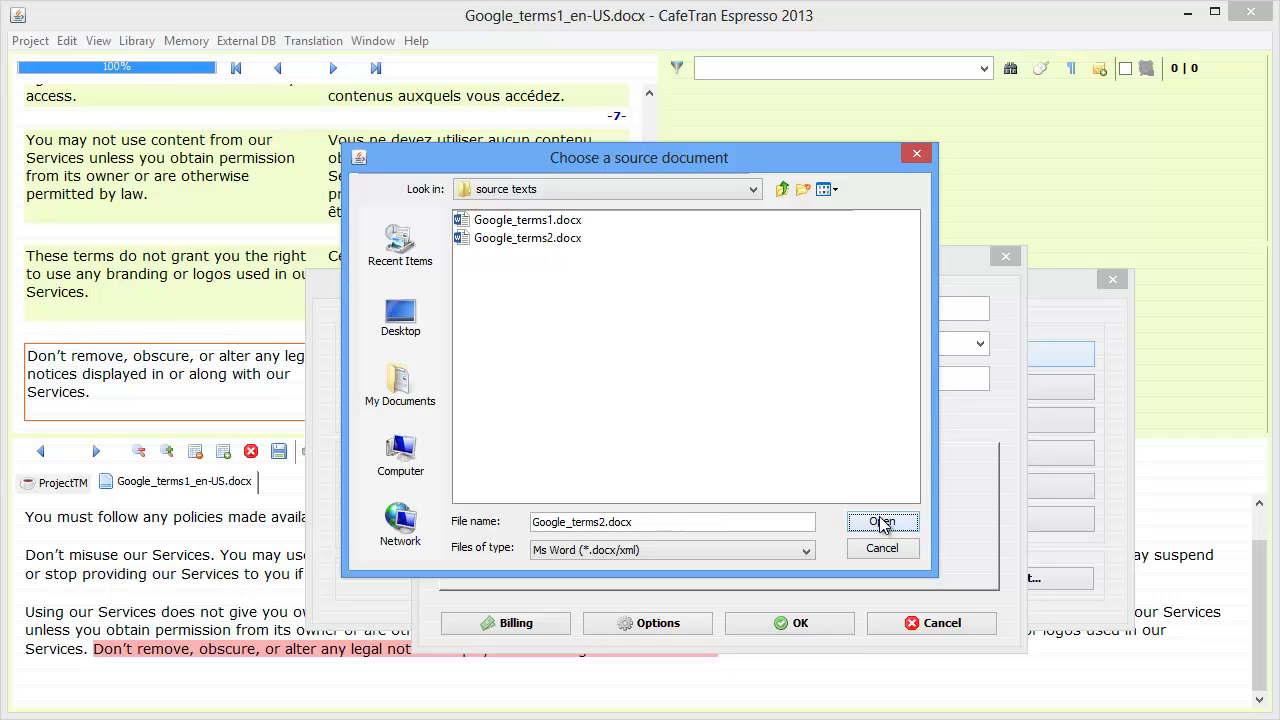
click(790, 624)
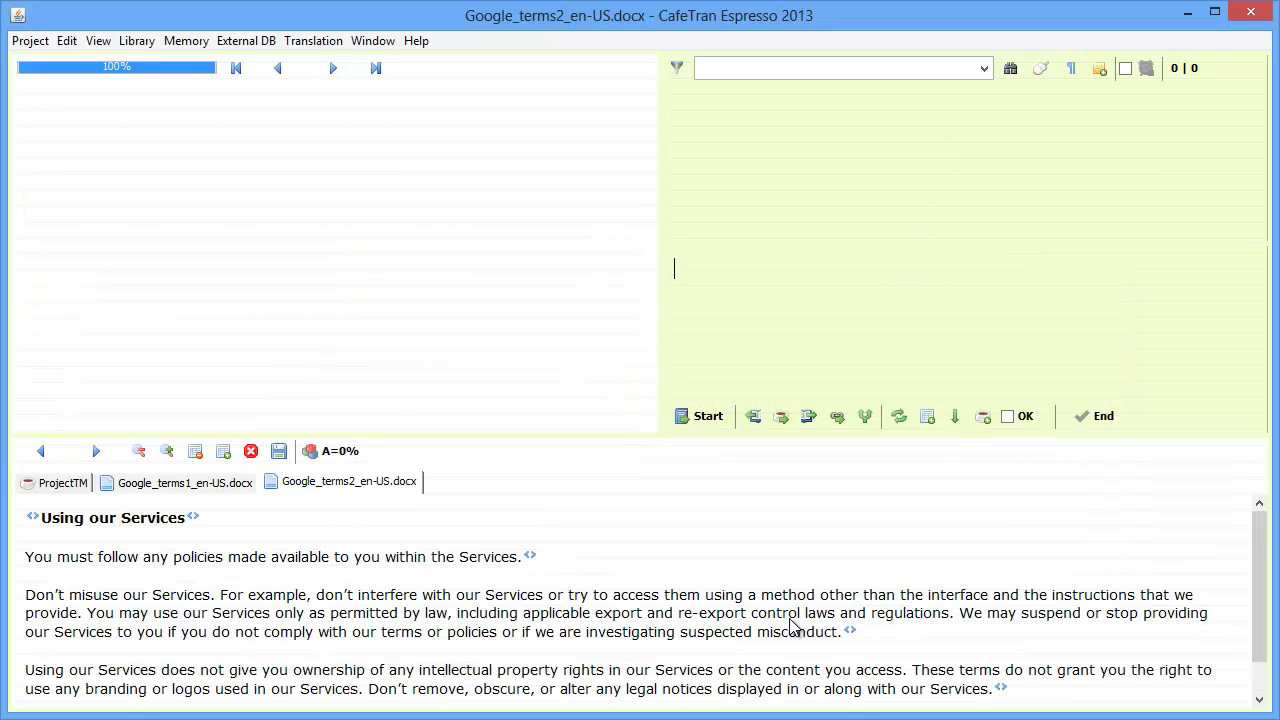
- Show ProjectTM matches and start Google_terms2, getting a 102% match for segment 1
click(63, 485)
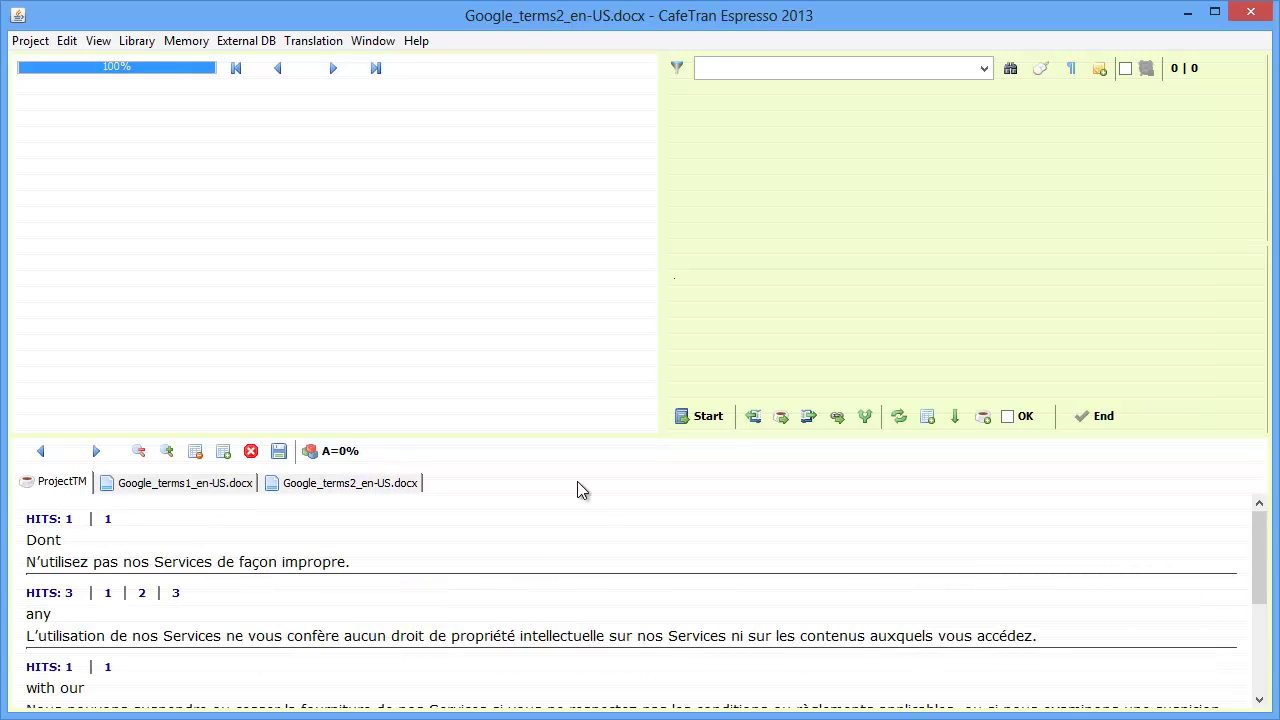
click(708, 417)
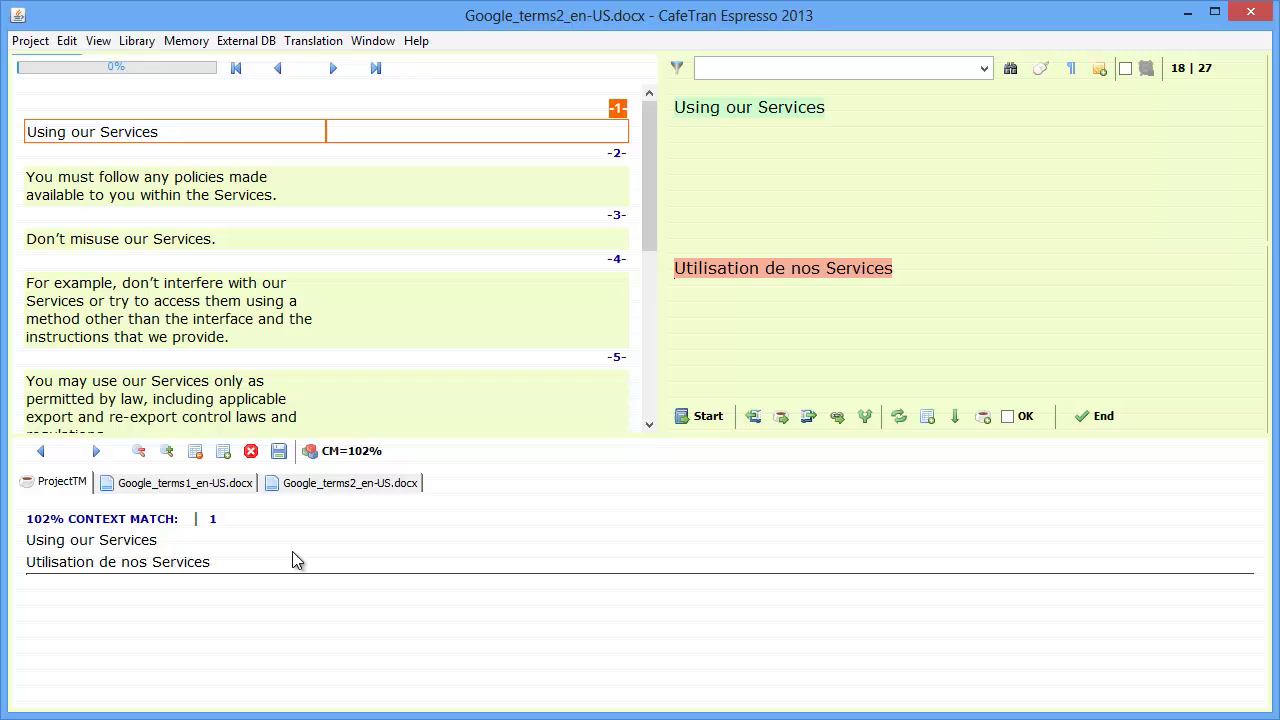
- Confirm 'Utilisation de nos Services' for segment 1 and load segment 2's 102% match
key(alt+Down)
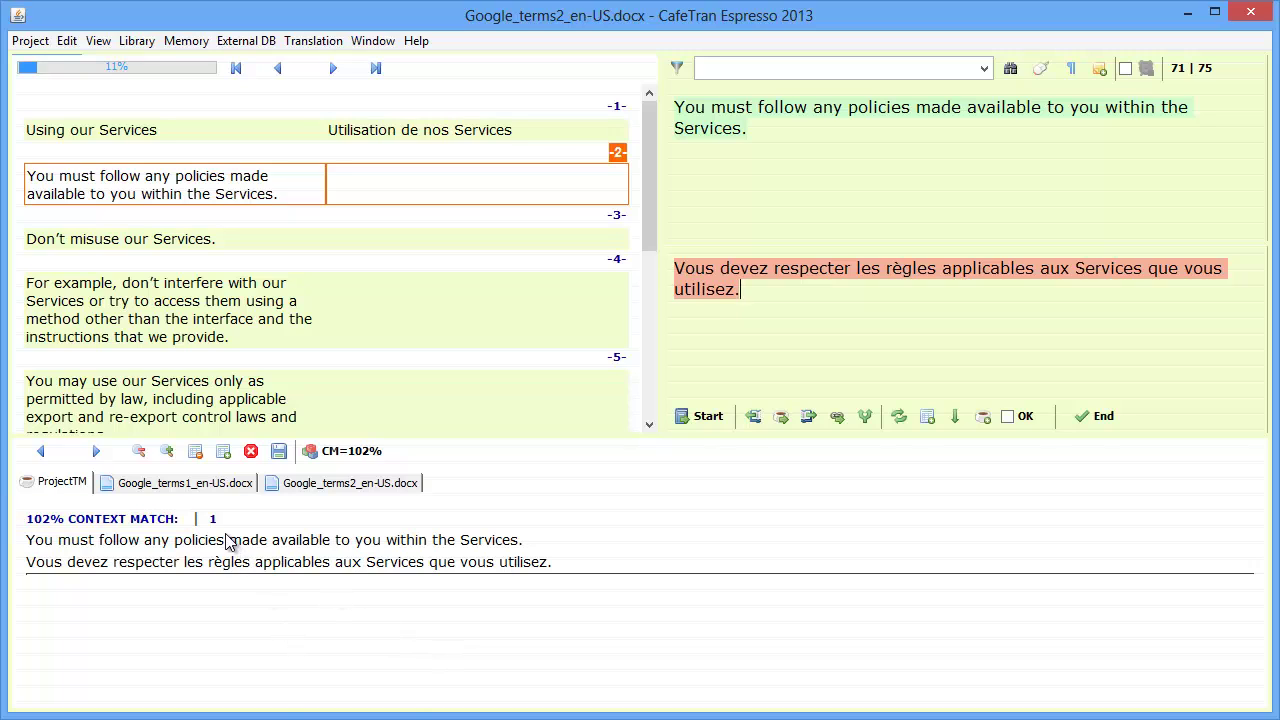
mouse_move(212, 523)
- Confirm segment 2, then insert and confirm the 101% match 'N'utilisez pas nos Services de façon impropre' for segment 3
key(alt+Down)
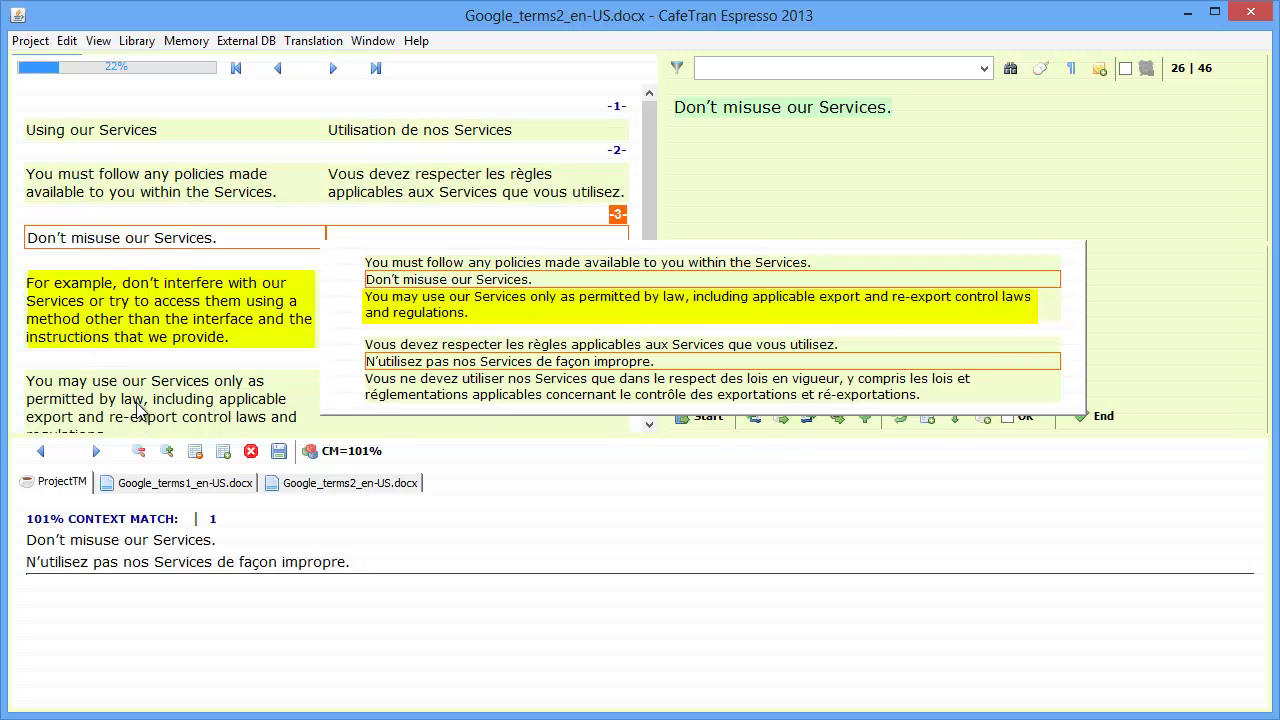
click(223, 451)
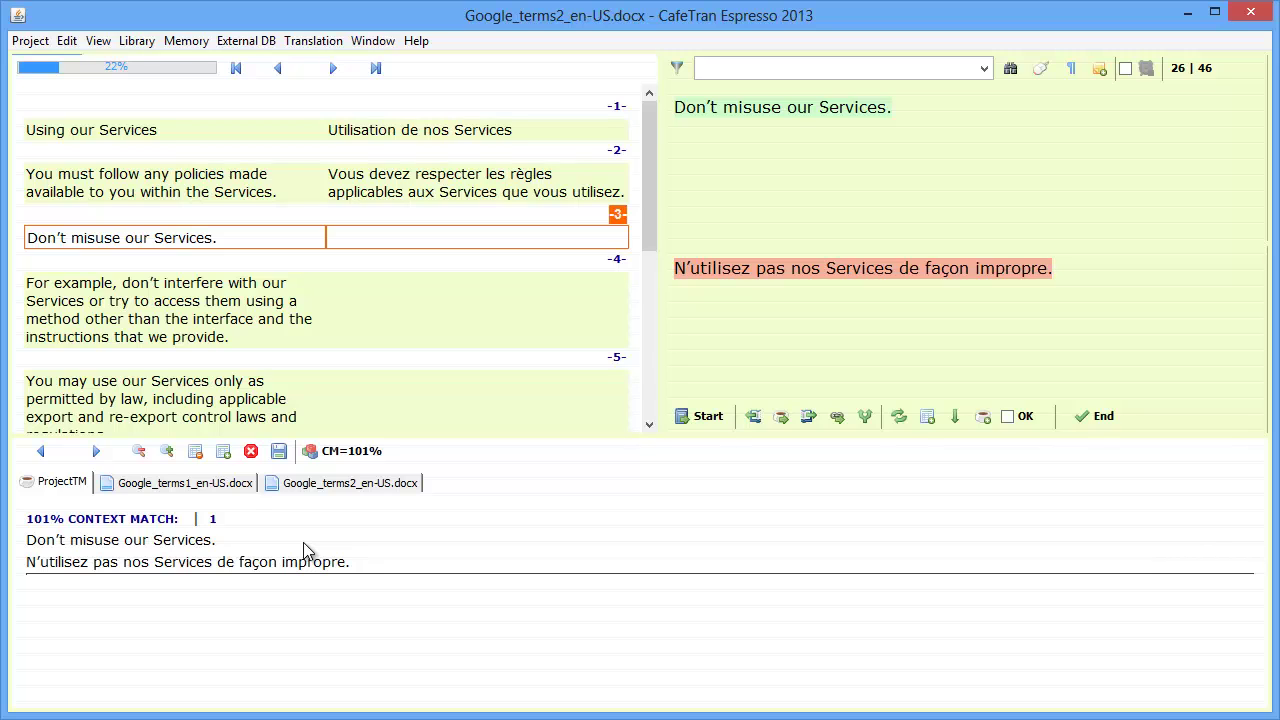
key(alt+Down)
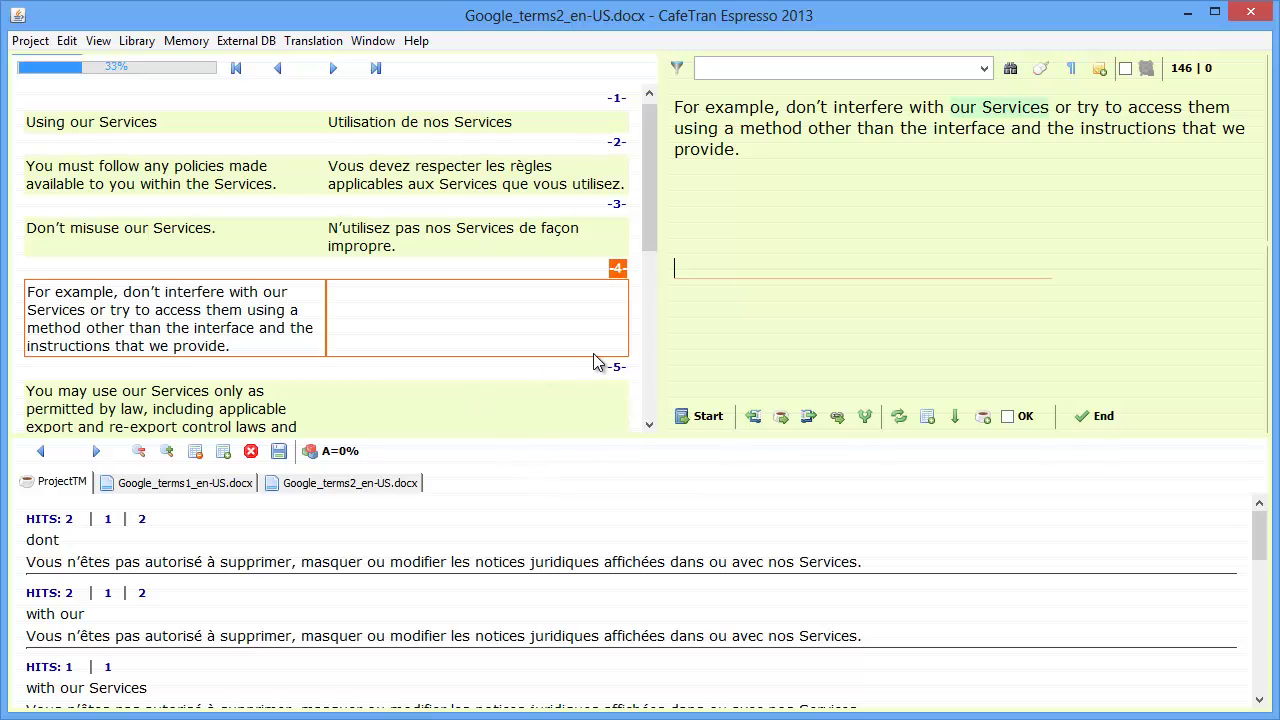
- Type segment 4's French translation ('Ne tentez pas, par exemple…') and confirm segments 5–9 from context matches
text(Ne tentez pas, par exemple, de produire des interférences avec nos Services ou d’y accéder en utilisant une méthode autre que l’interface et les instructions que nous mettons à votre disposition.)
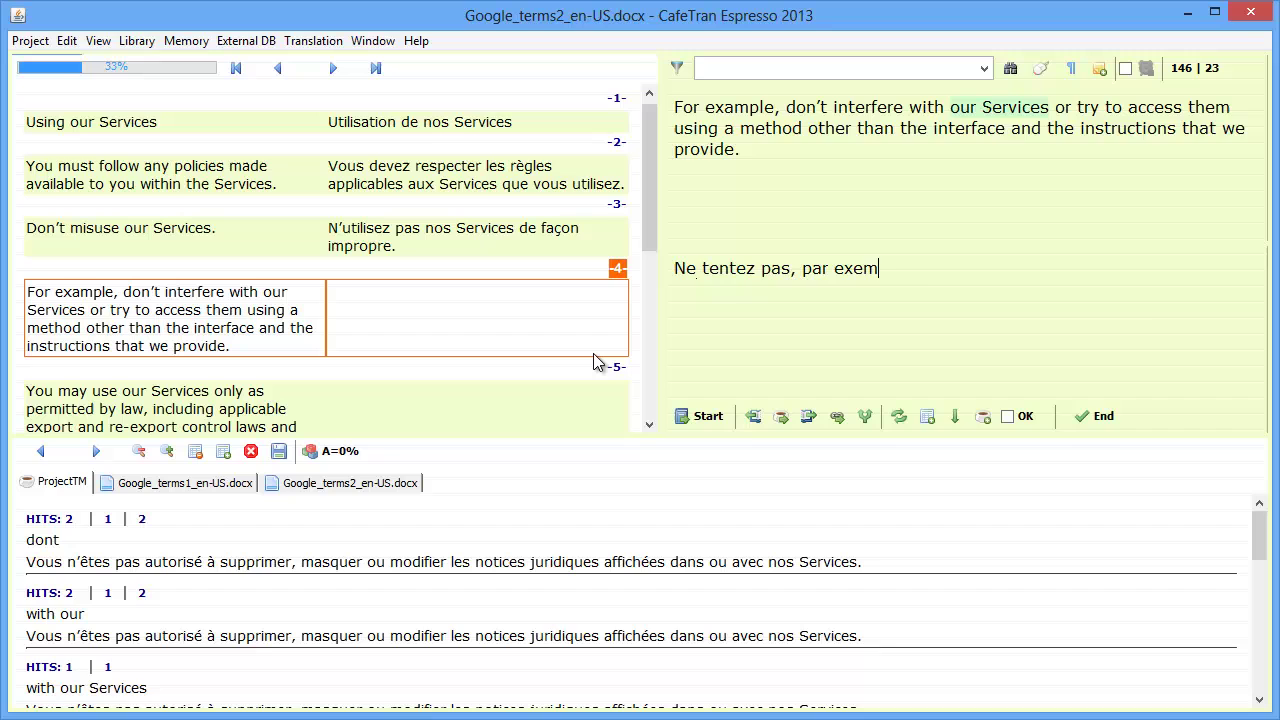
key(alt+Down)
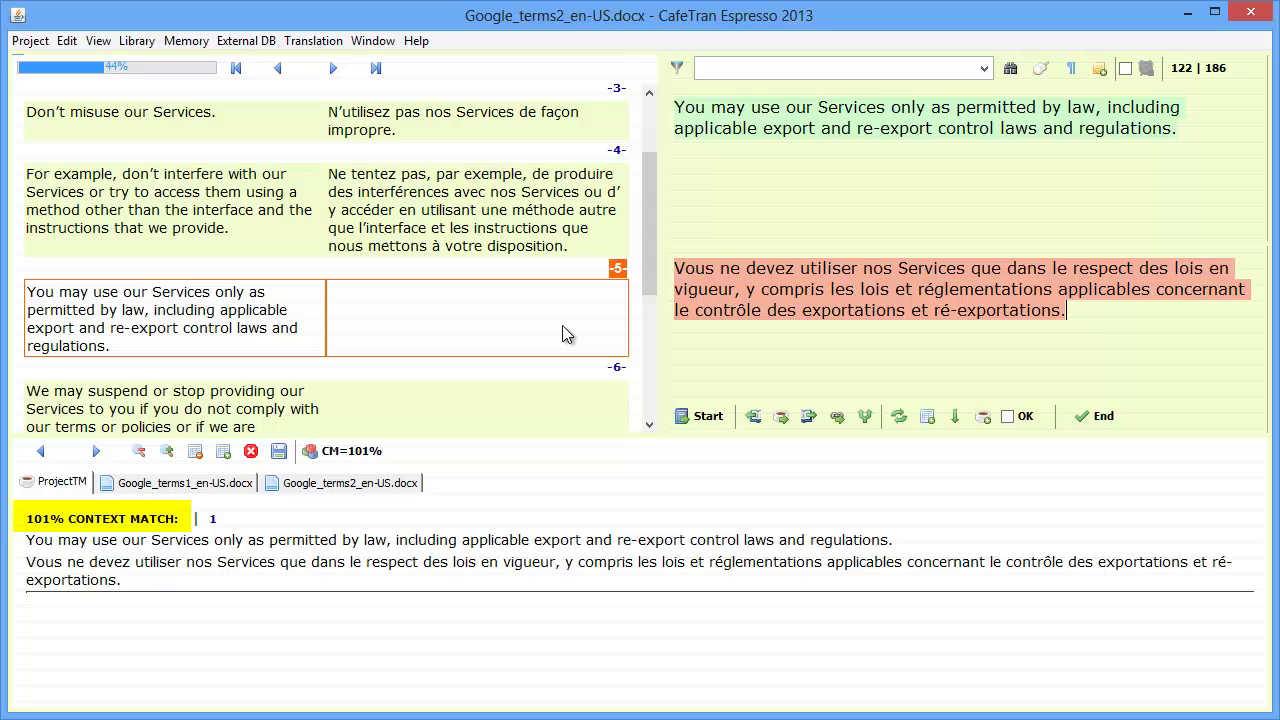
key(alt+Down)
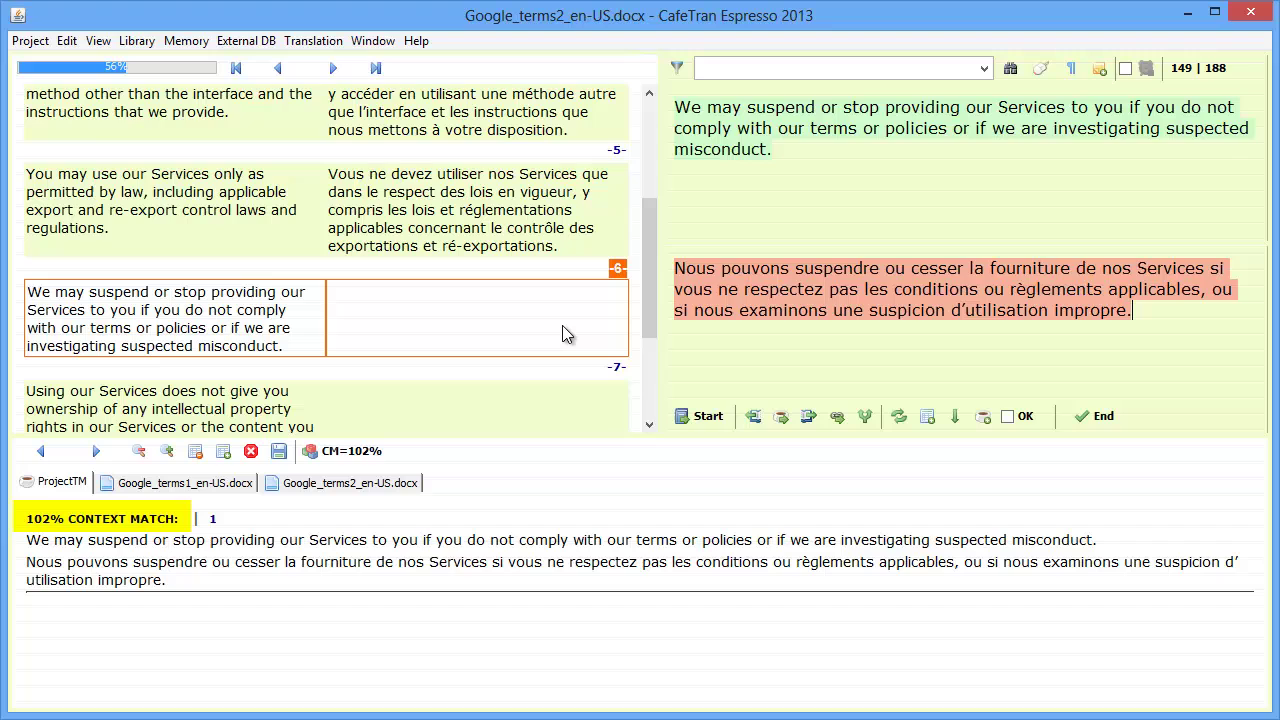
key(alt+Down)
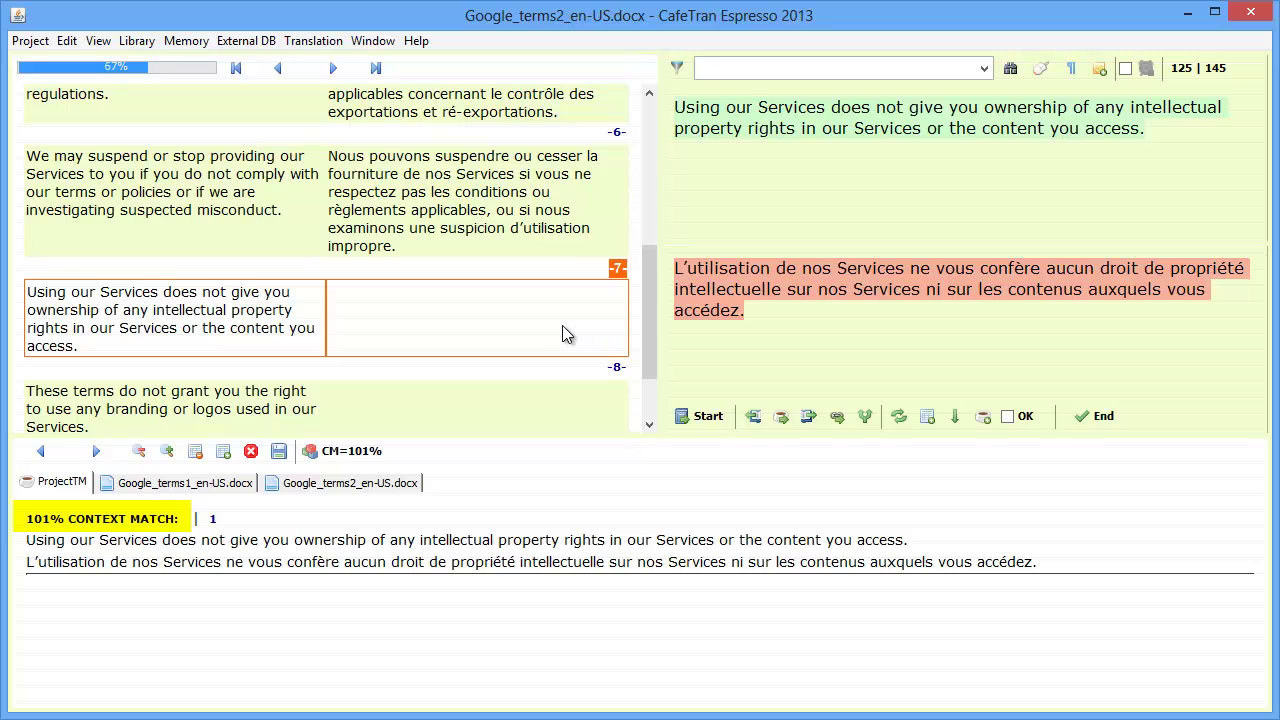
key(alt+Down)
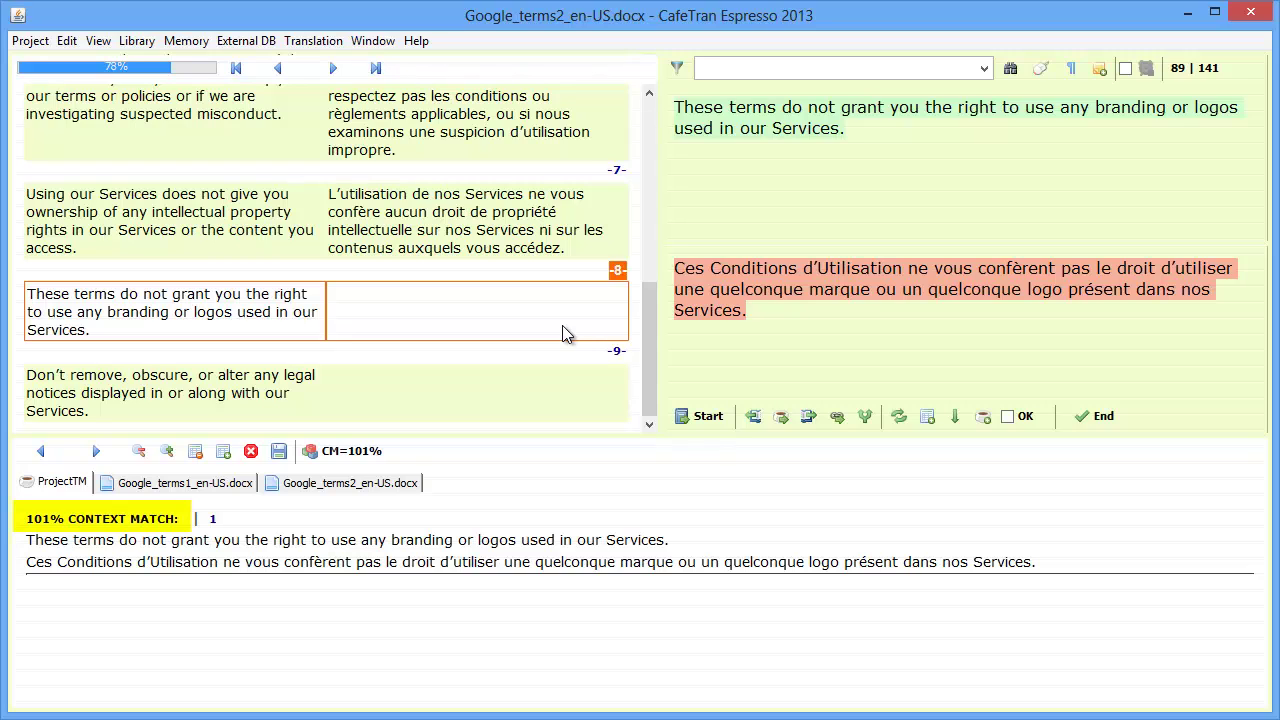
key(alt+Down)
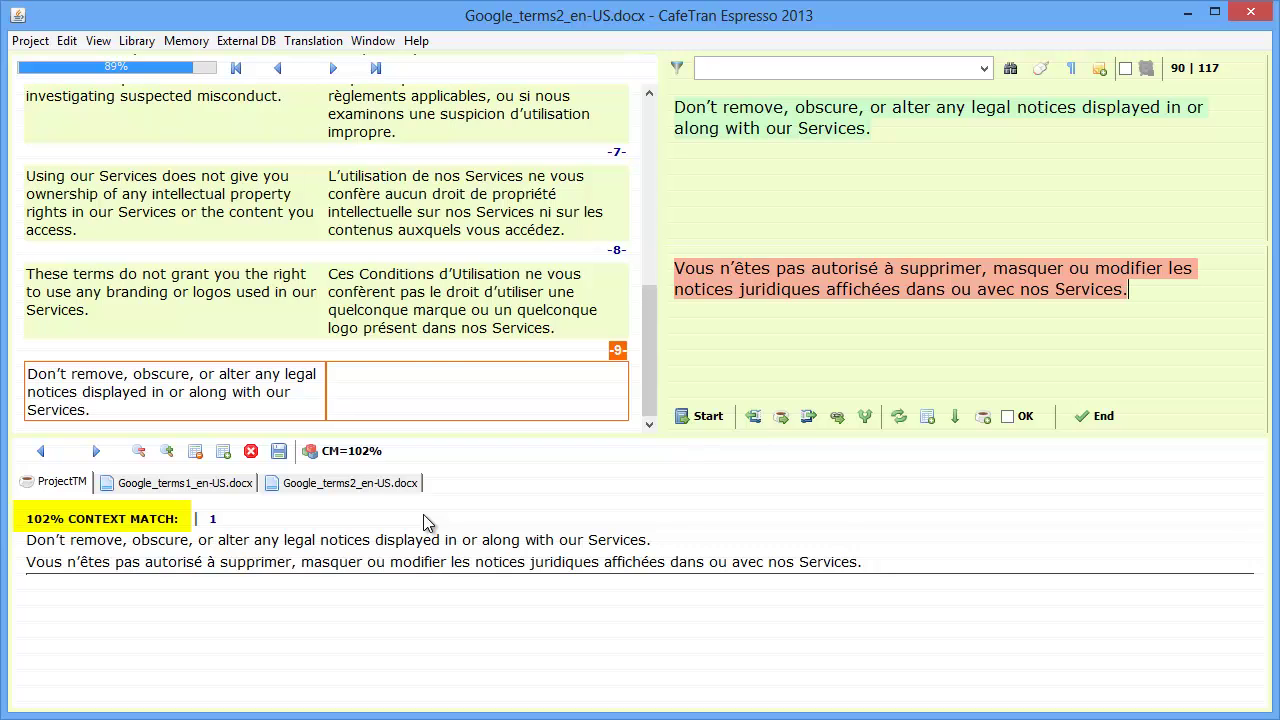
key(alt+Down)
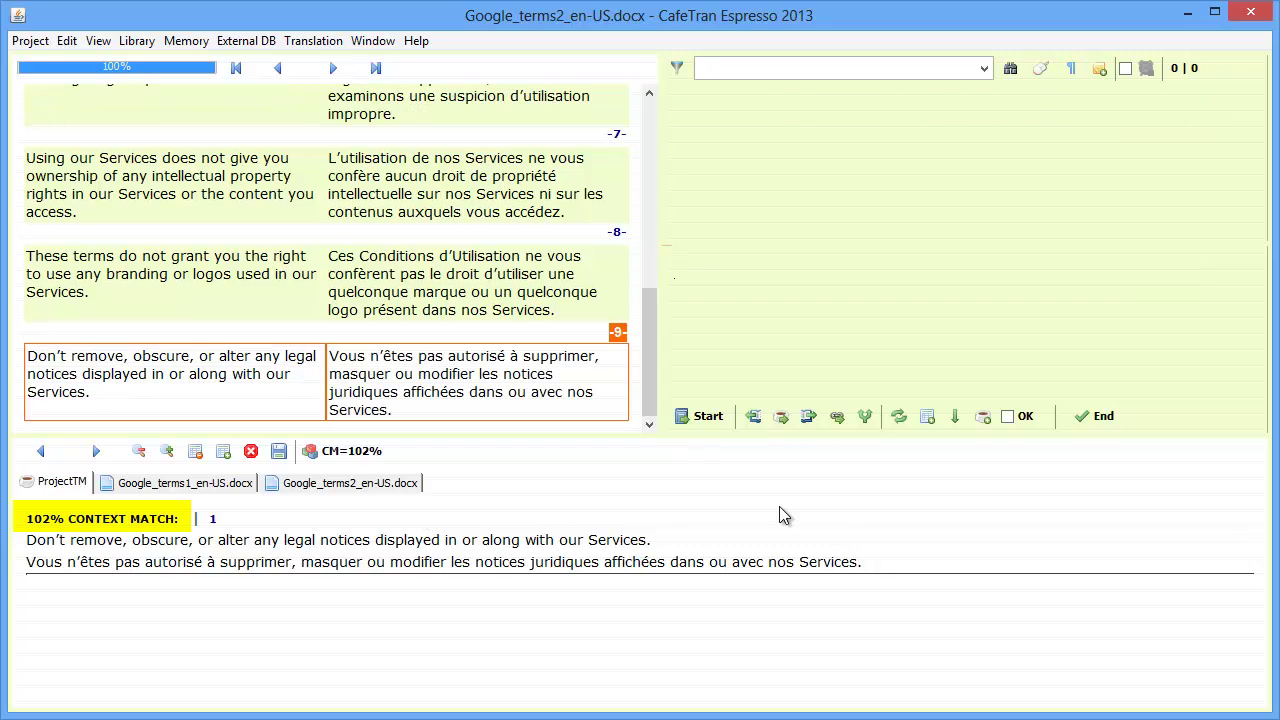